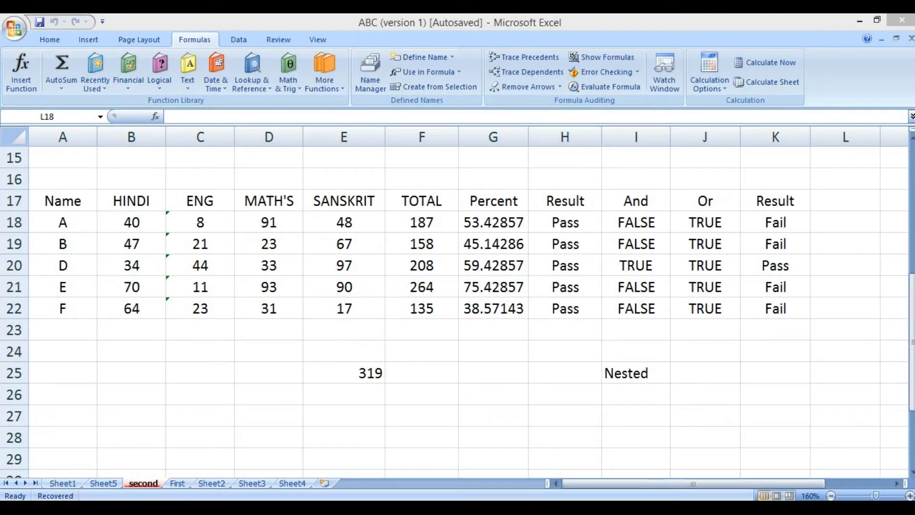
Examine the IF and AND formula in K18, including its logical test and its "Pass" and "Fail" arguments
{"action": "left_click", "coordinate": [471, 408]}
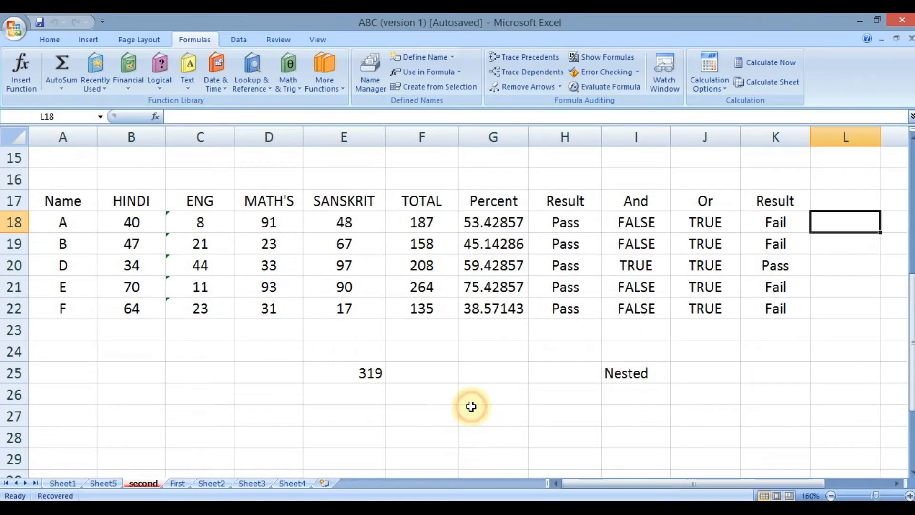
{"action": "left_click", "coordinate": [780, 222]}
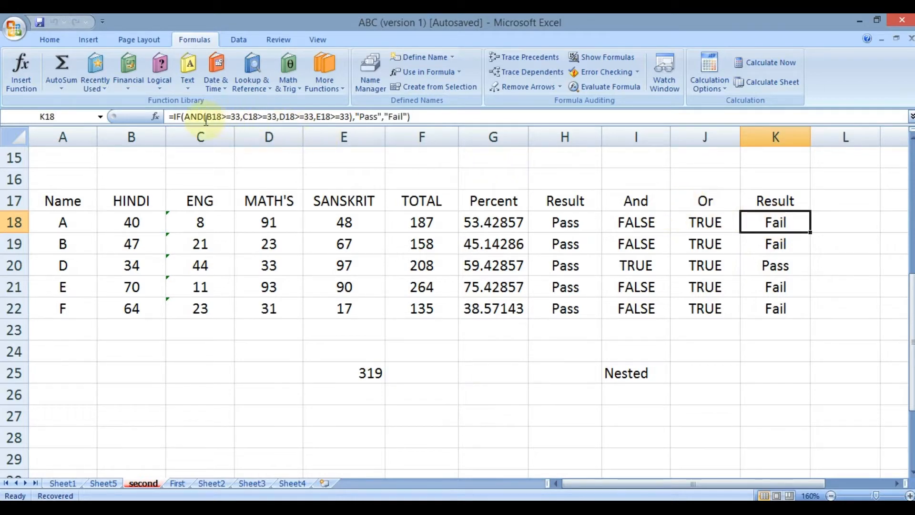
{"action": "double_click", "coordinate": [755, 222]}
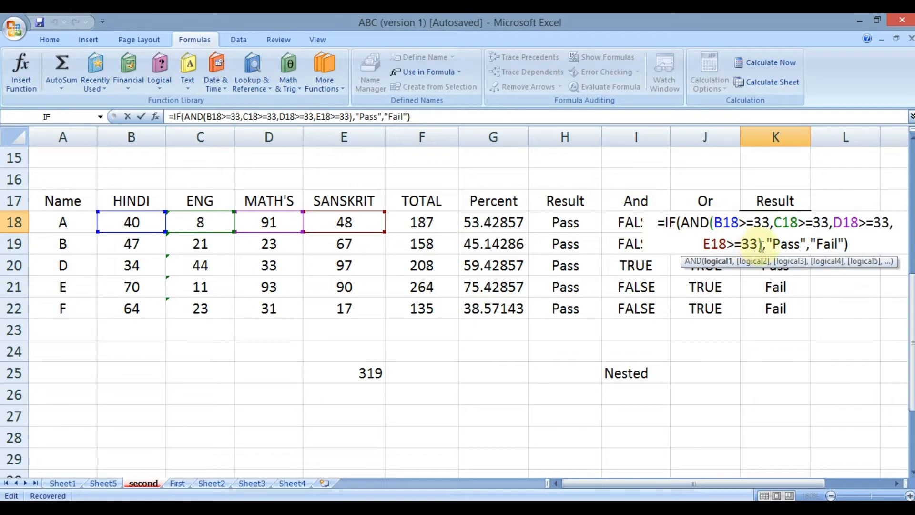
{"action": "left_click_drag", "start_coordinate": [766, 245], "coordinate": [807, 253]}
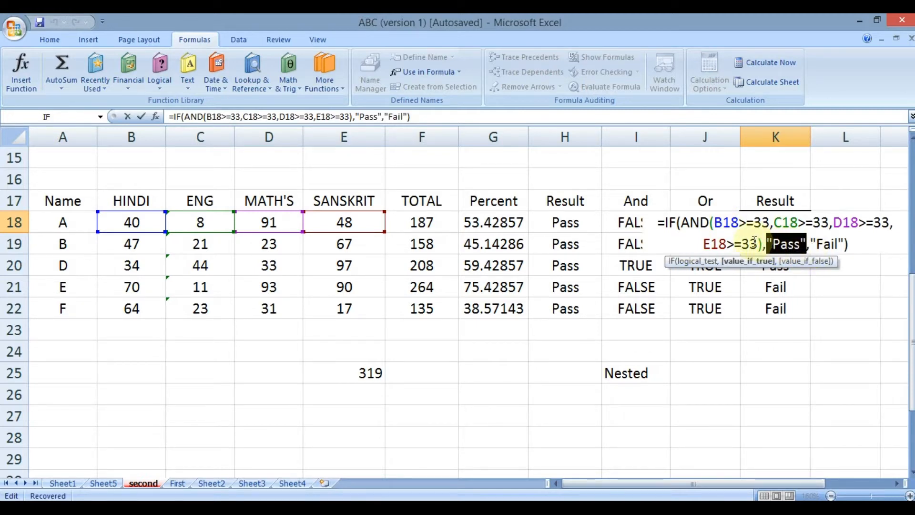
{"action": "left_click", "coordinate": [752, 243]}
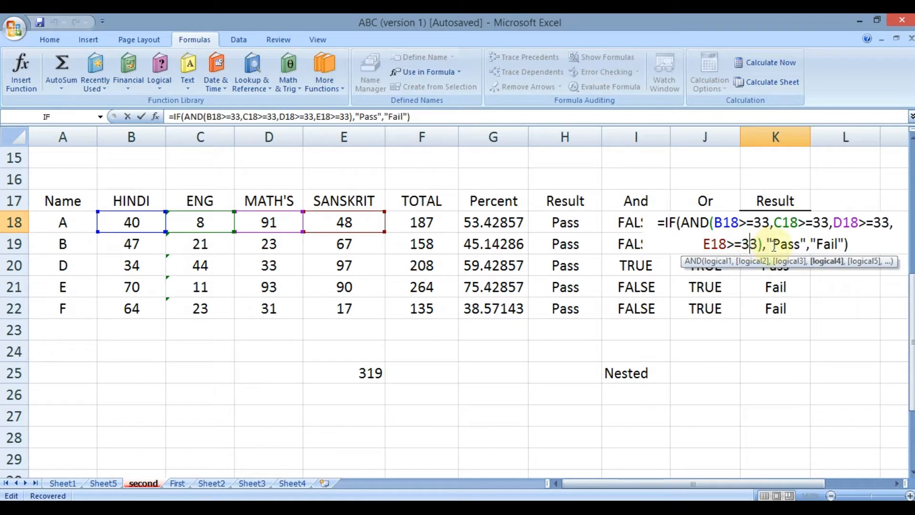
{"action": "left_click", "coordinate": [773, 245]}
{"action": "left_click", "coordinate": [750, 245]}
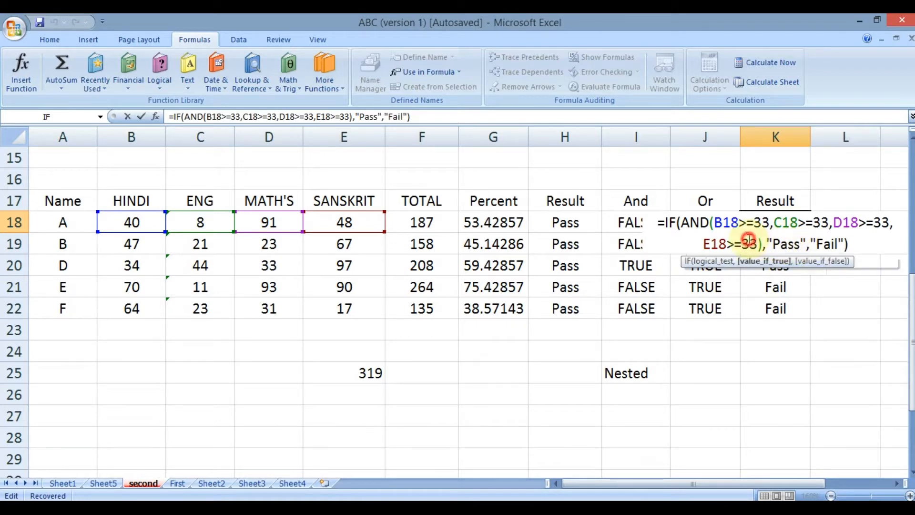
{"action": "left_click", "coordinate": [816, 244]}
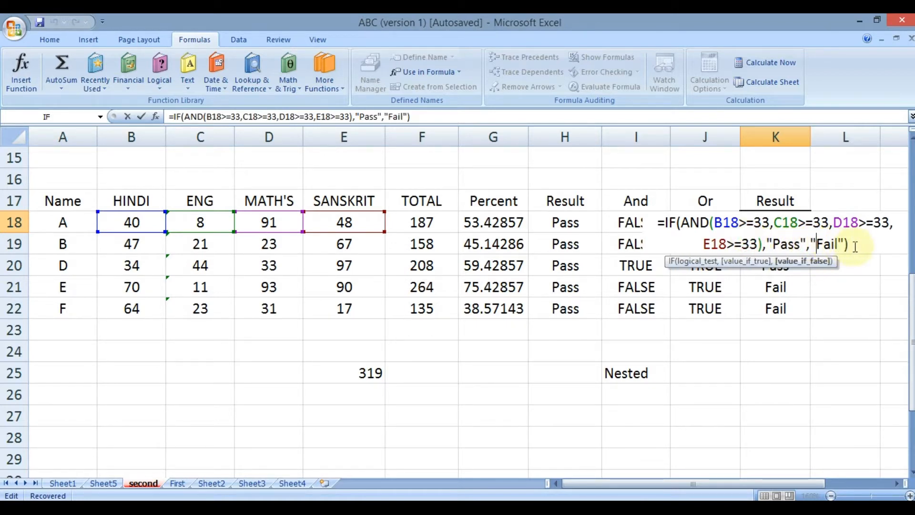
{"action": "left_click", "coordinate": [856, 247]}
{"action": "key", "text": "Return"}
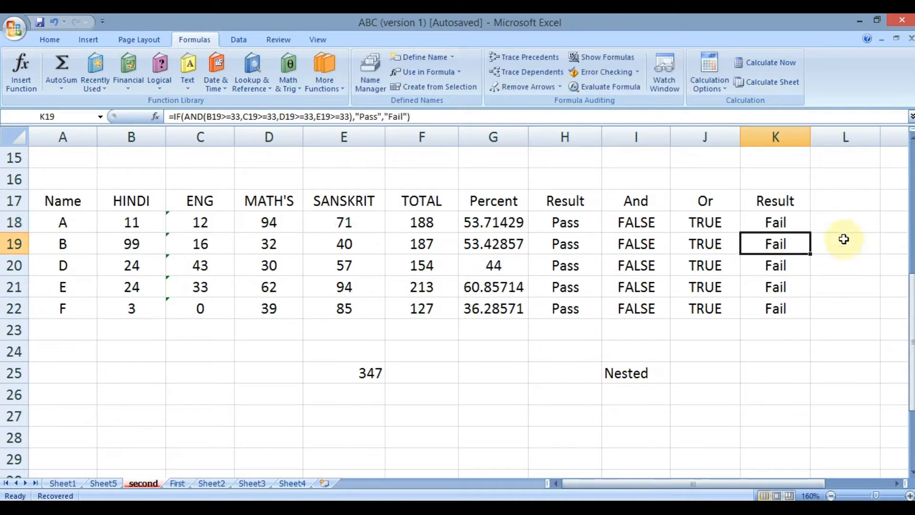
Review the K18 result formula again and compare it with the OR formula in J18 and the AND formula in I18
{"action": "left_click", "coordinate": [789, 217]}
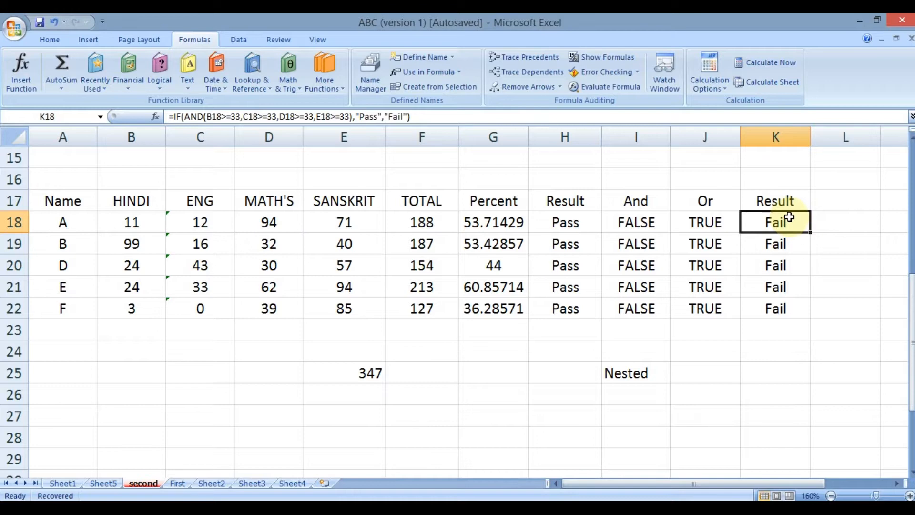
{"action": "double_click", "coordinate": [790, 217]}
{"action": "left_click", "coordinate": [754, 222]}
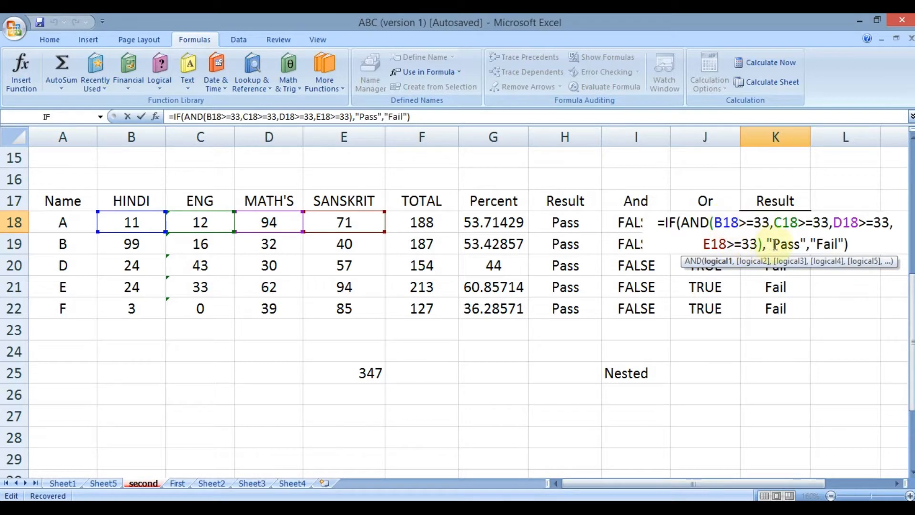
{"action": "key", "text": "Return"}
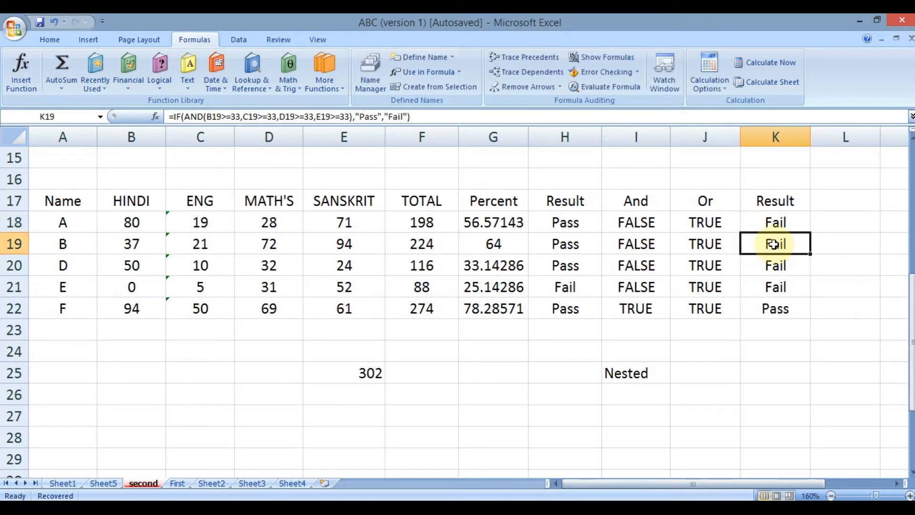
{"action": "left_click", "coordinate": [762, 223]}
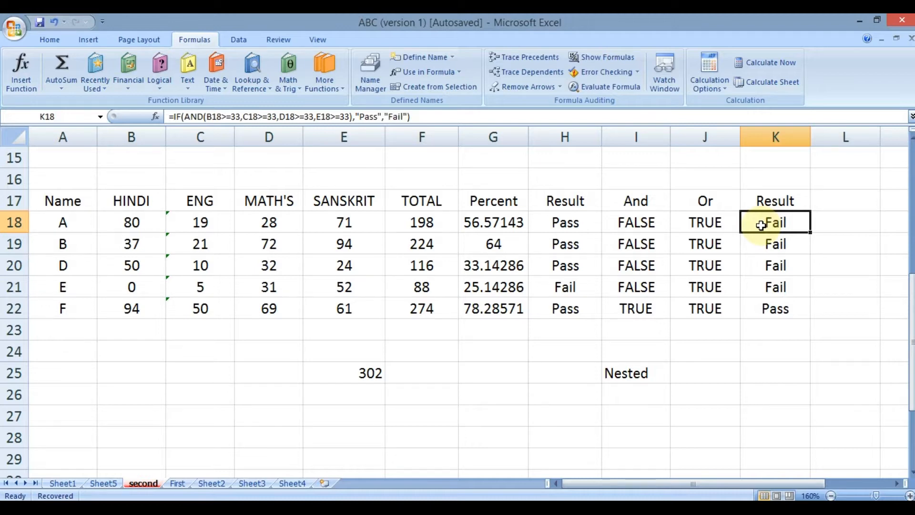
{"action": "double_click", "coordinate": [761, 225]}
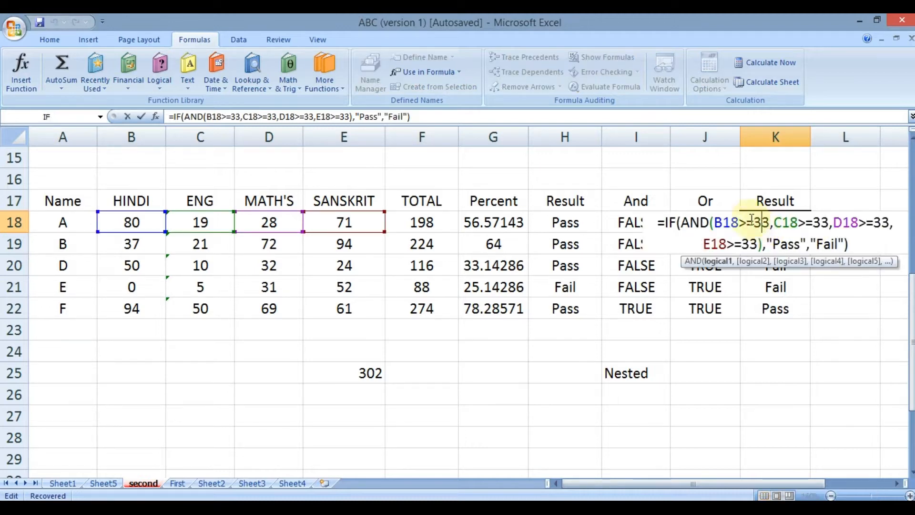
{"action": "key", "text": "Return"}
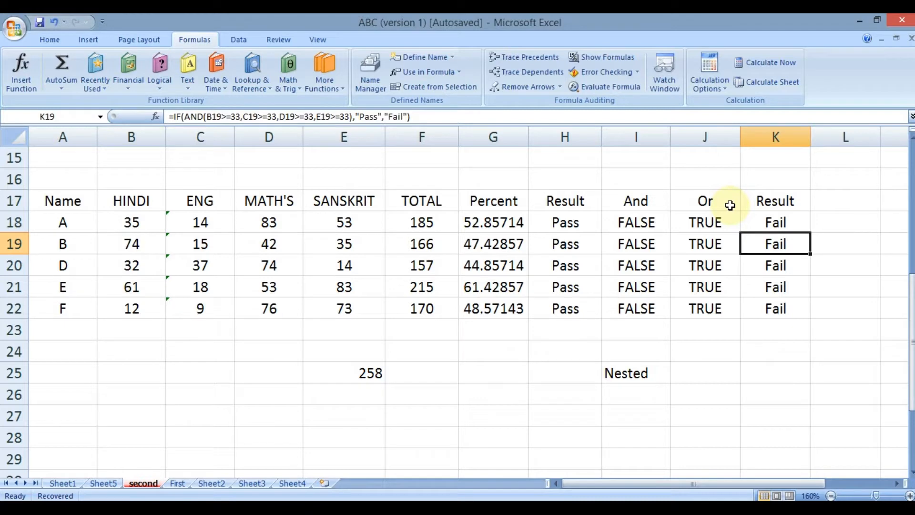
{"action": "left_click", "coordinate": [714, 221]}
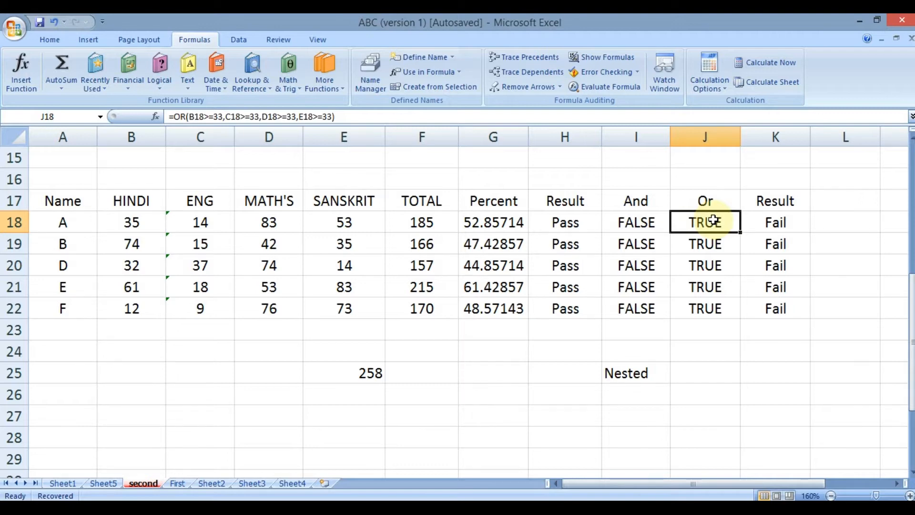
{"action": "key", "text": "Left"}
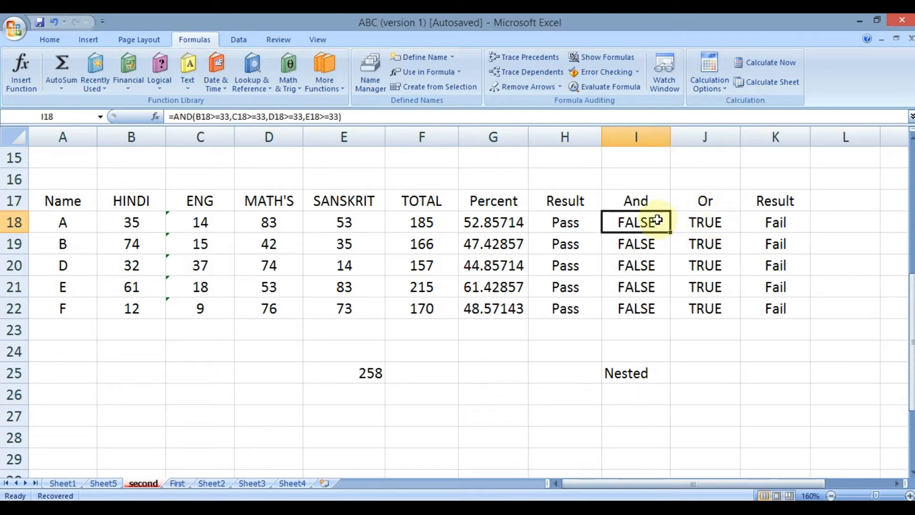
{"action": "left_click", "coordinate": [784, 227]}
Add the column header "Division" in cell L17
{"action": "left_click", "coordinate": [830, 203]}
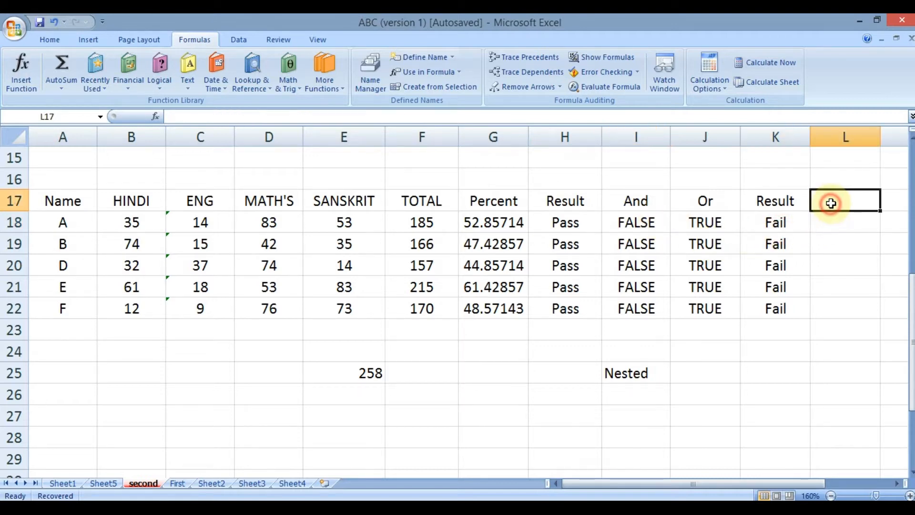
{"action": "type", "text": "Division"}
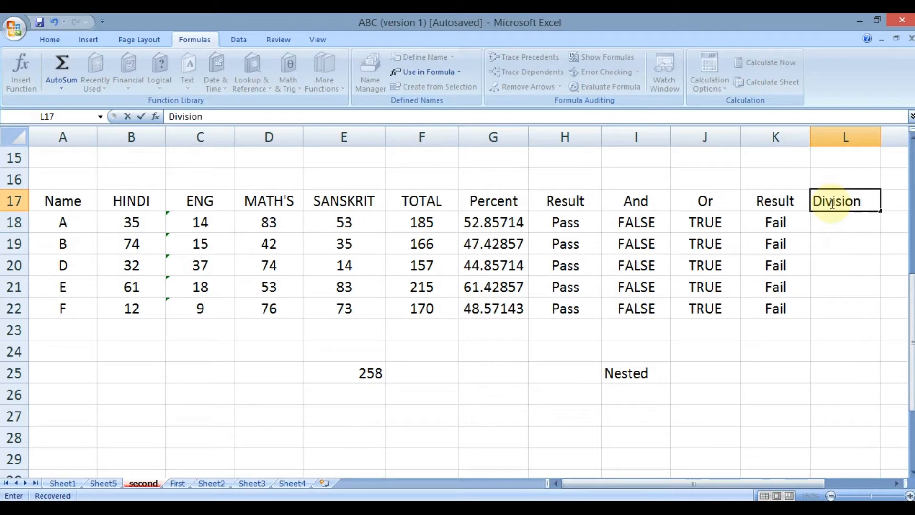
{"action": "key", "text": "Return"}
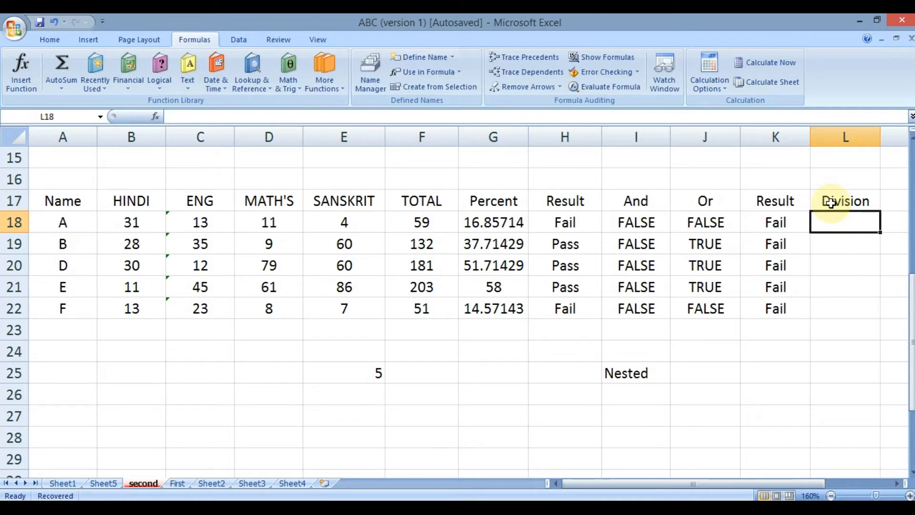
Start an IF formula in L18 that tests K18="Fail" and returns "Fail" when true
{"action": "type", "text": "=if"}
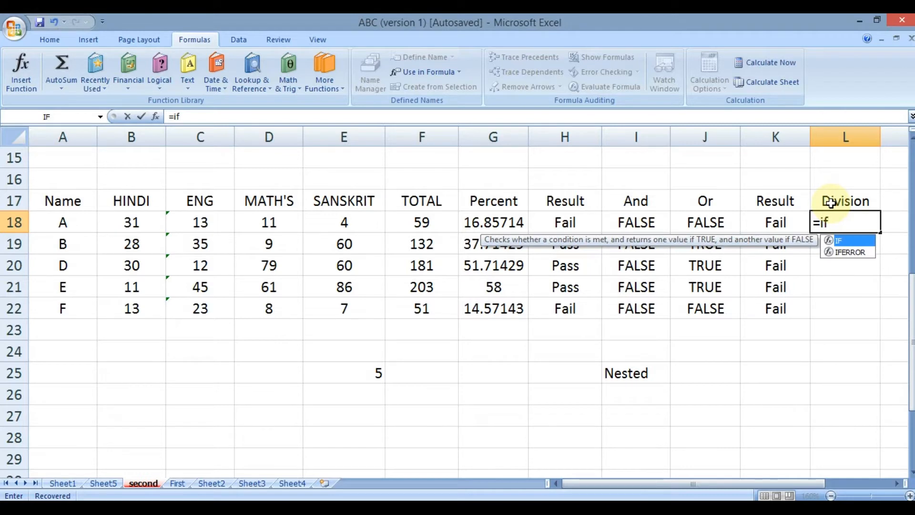
{"action": "key", "text": "Tab"}
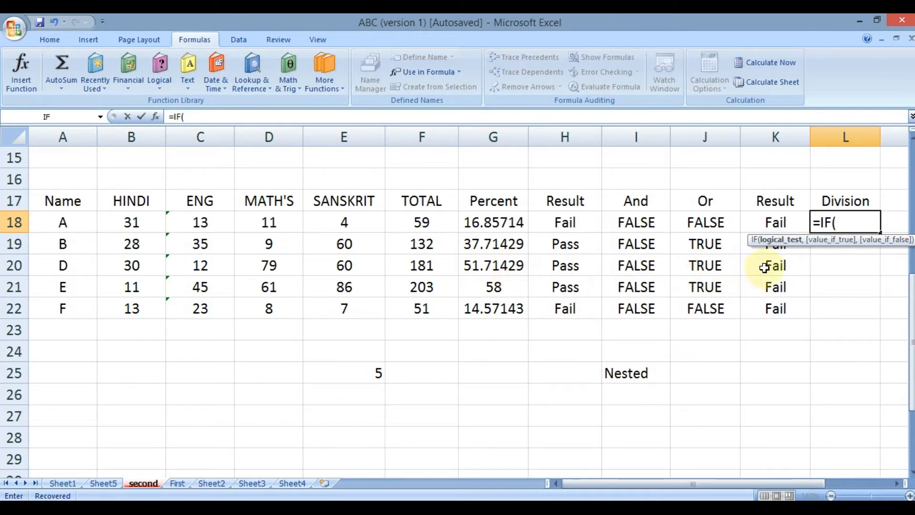
{"action": "left_click", "coordinate": [848, 222]}
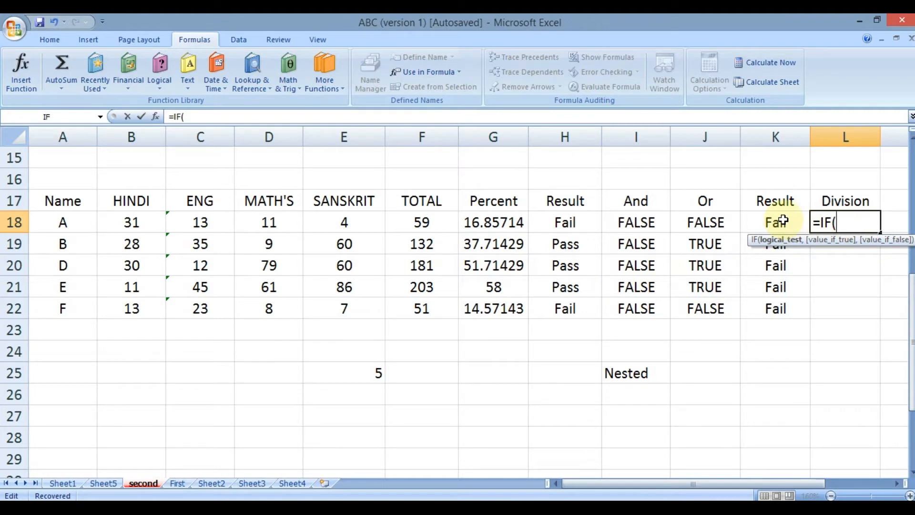
{"action": "left_click", "coordinate": [784, 220]}
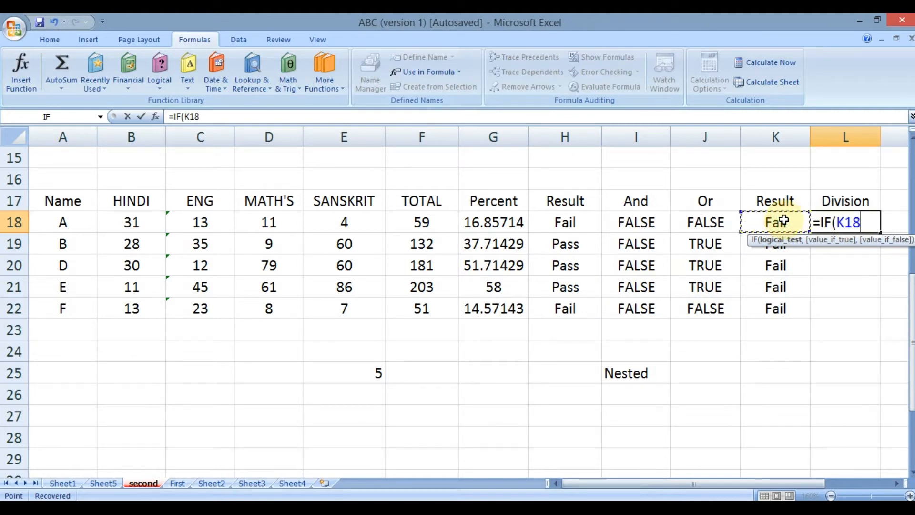
{"action": "type", "text": "=\"Fail\""}
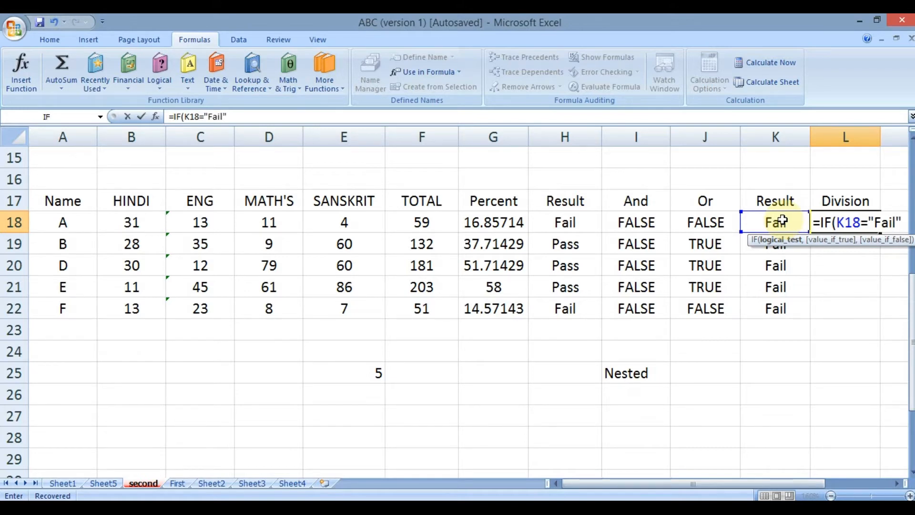
{"action": "left_click_drag", "start_coordinate": [716, 484], "coordinate": [774, 484]}
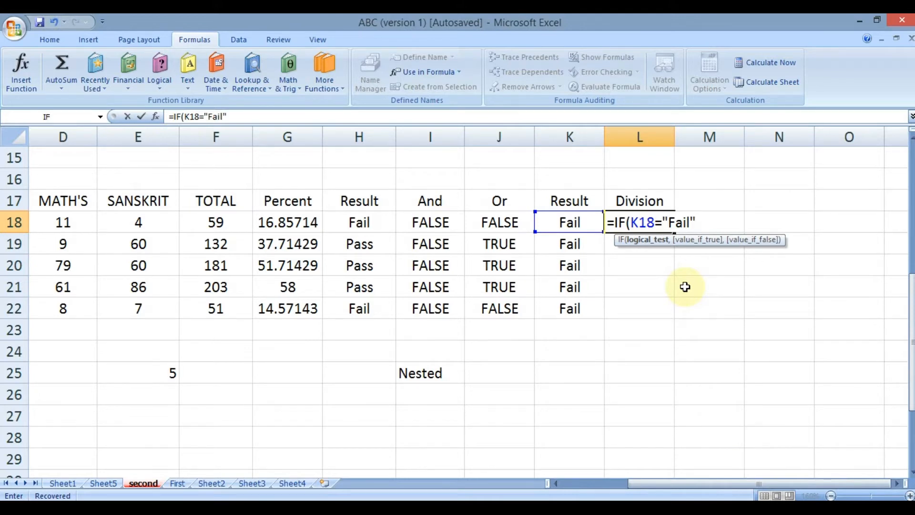
{"action": "type", "text": ",\"Fail\""}
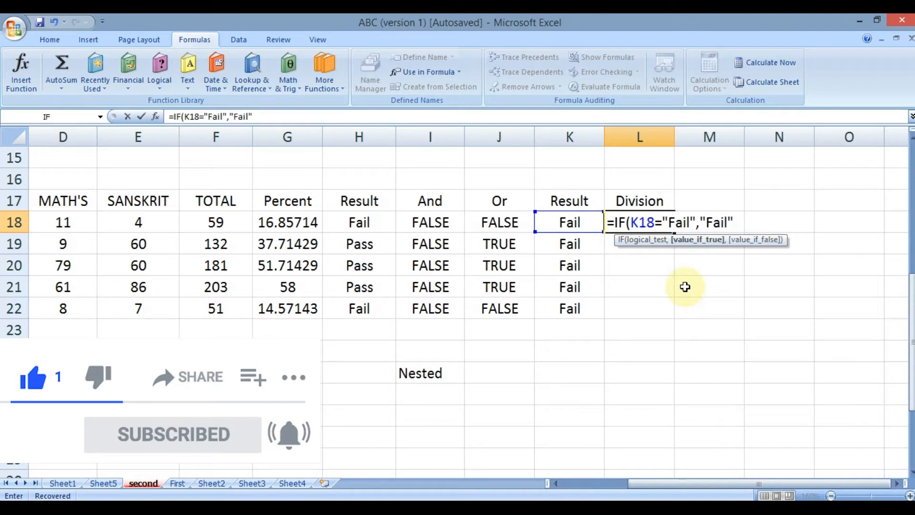
Nest a second IF as the L18 formula's false value, testing G18>=60 and returning "First Division"
{"action": "type", "text": ","}
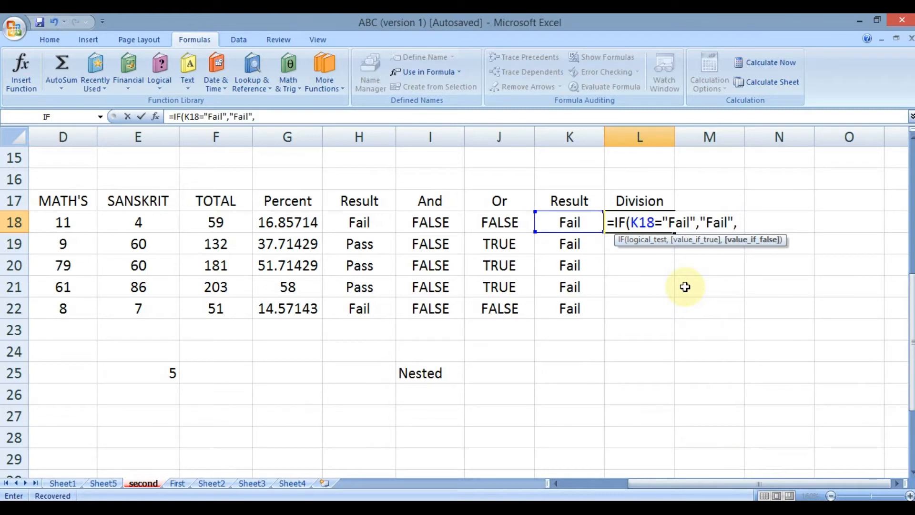
{"action": "type", "text": "if"}
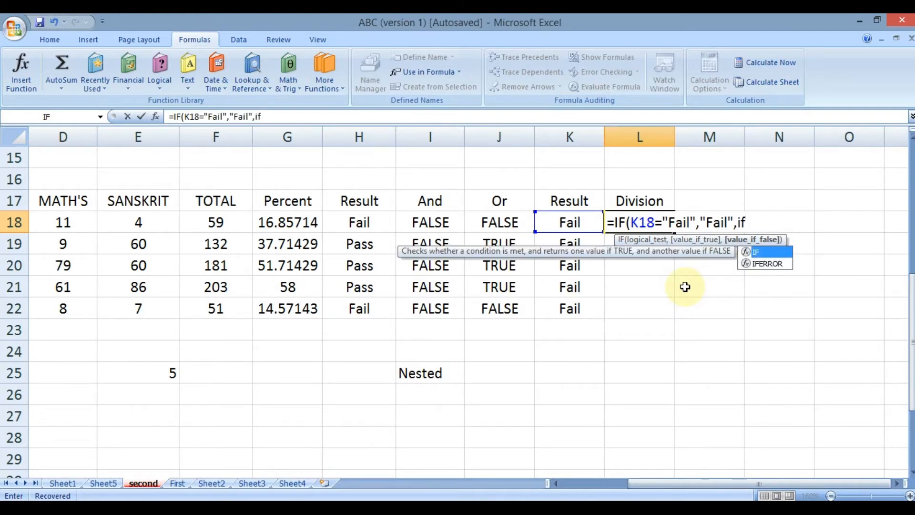
{"action": "key", "text": "Tab"}
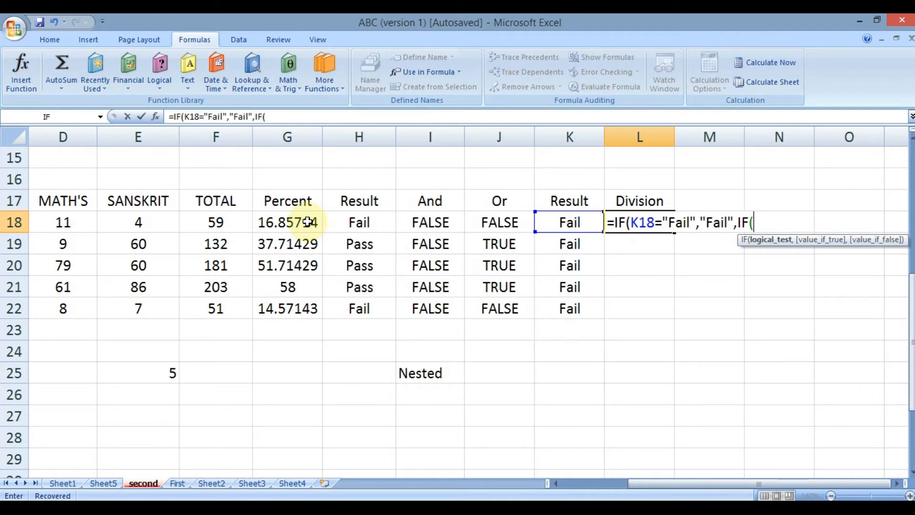
{"action": "left_click", "coordinate": [309, 222]}
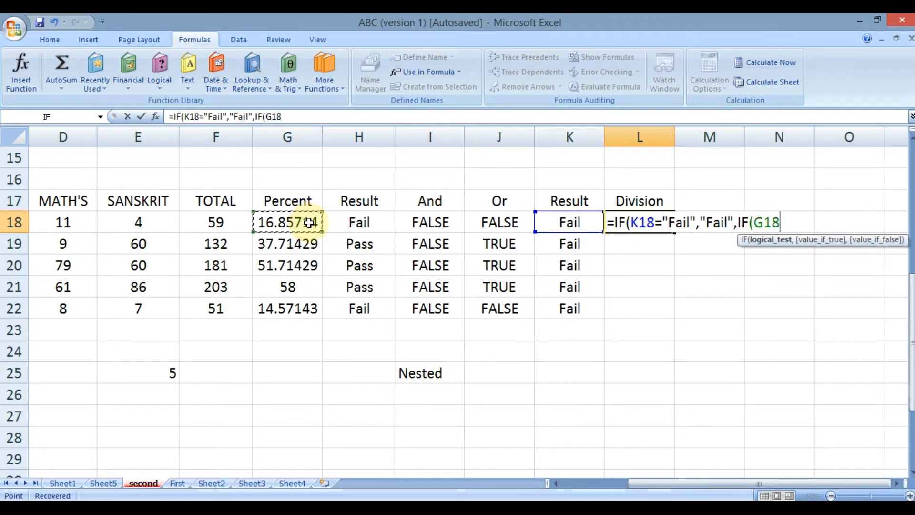
{"action": "type", "text": ">=60"}
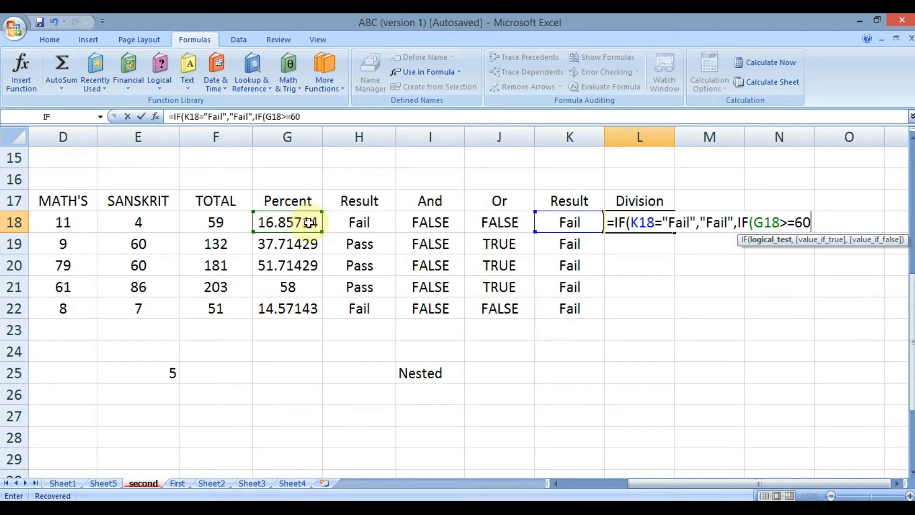
{"action": "type", "text": ",\"First Division\""}
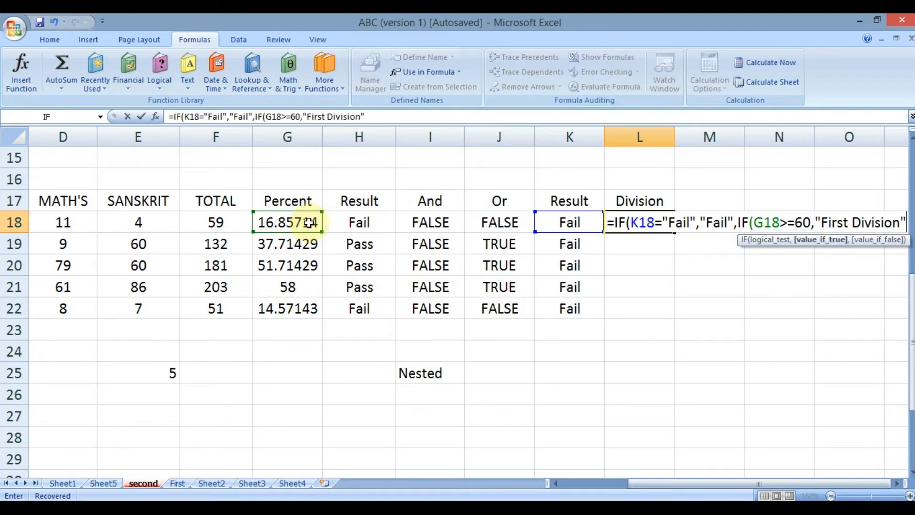
Nest a third IF as the L18 formula's next false value, testing G18>=45 and returning "Second"
{"action": "type", "text": ","}
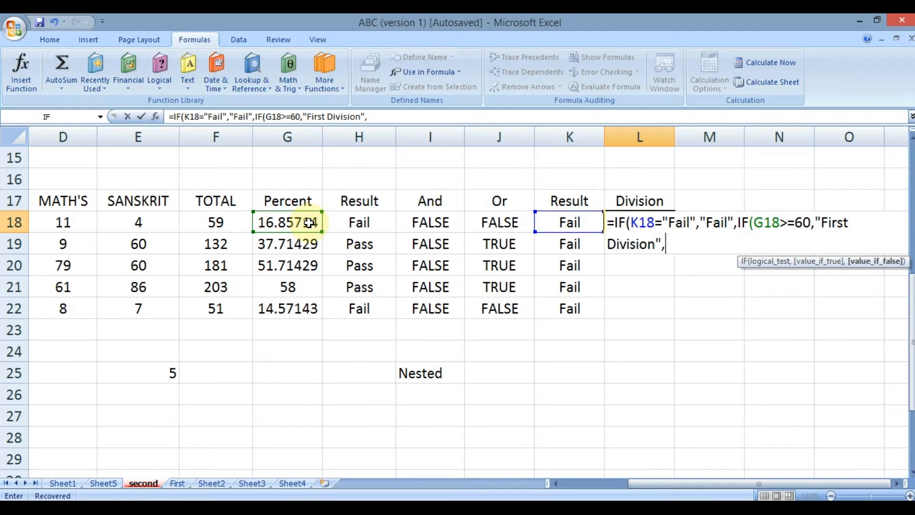
{"action": "type", "text": "IF("}
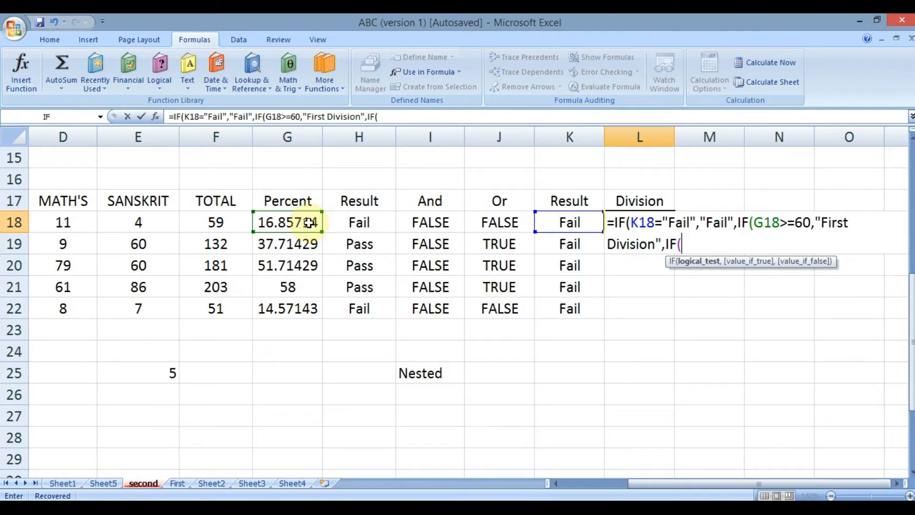
{"action": "left_click", "coordinate": [275, 220]}
{"action": "type", "text": ">45"}
{"action": "key", "text": "BackSpace"}
{"action": "key", "text": "BackSpace"}
{"action": "type", "text": "="}
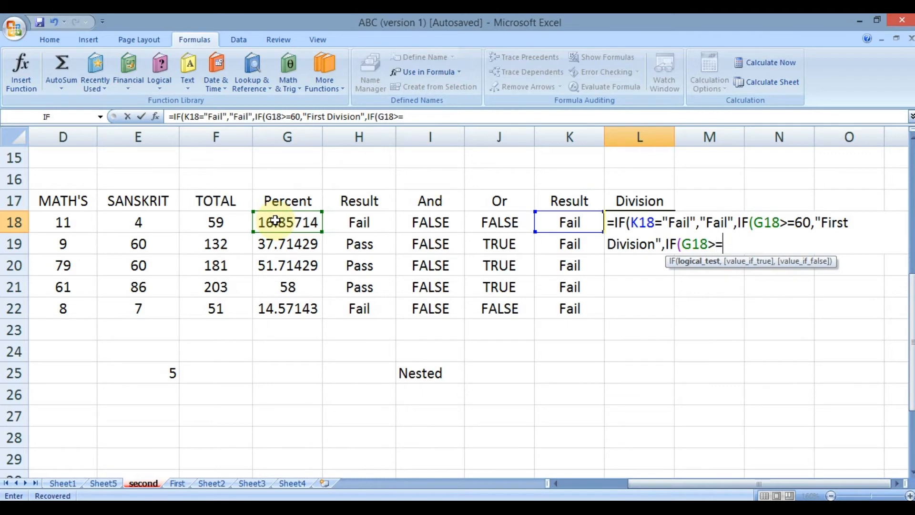
{"action": "type", "text": "45,"}
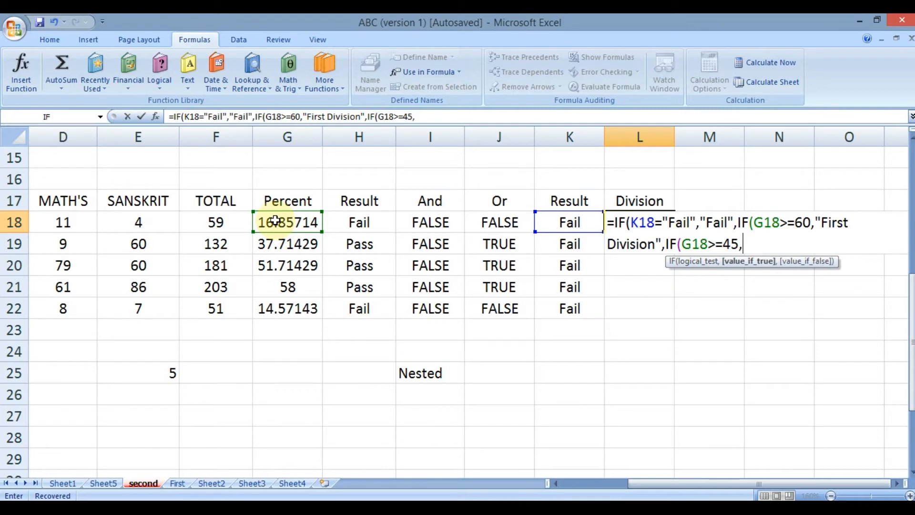
{"action": "type", "text": "\"Second\""}
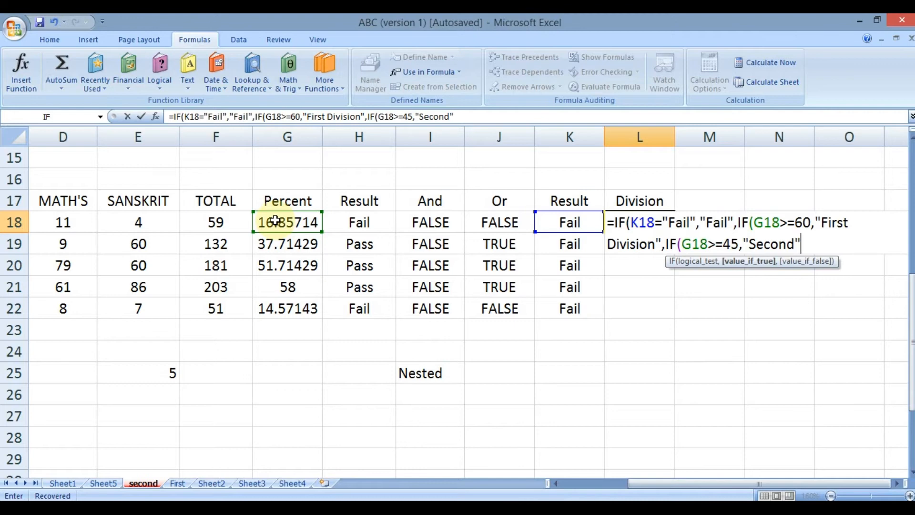
Nest a fourth IF in the L18 formula, testing G18>=33 and returning "Third" when true
{"action": "type", "text": ","}
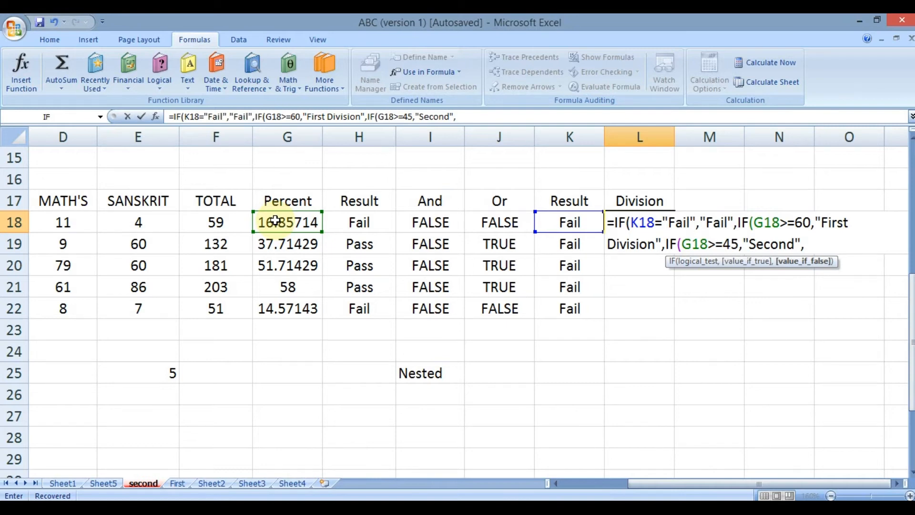
{"action": "type", "text": "if"}
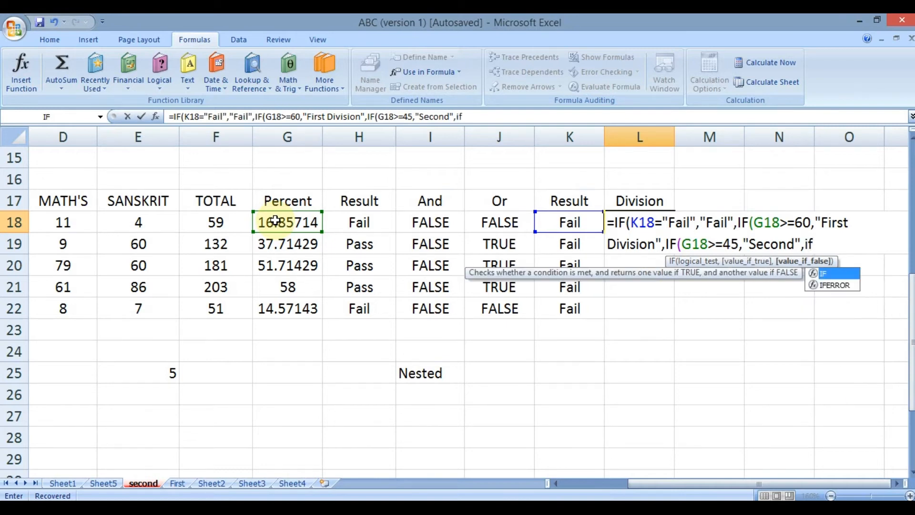
{"action": "key", "text": "Tab"}
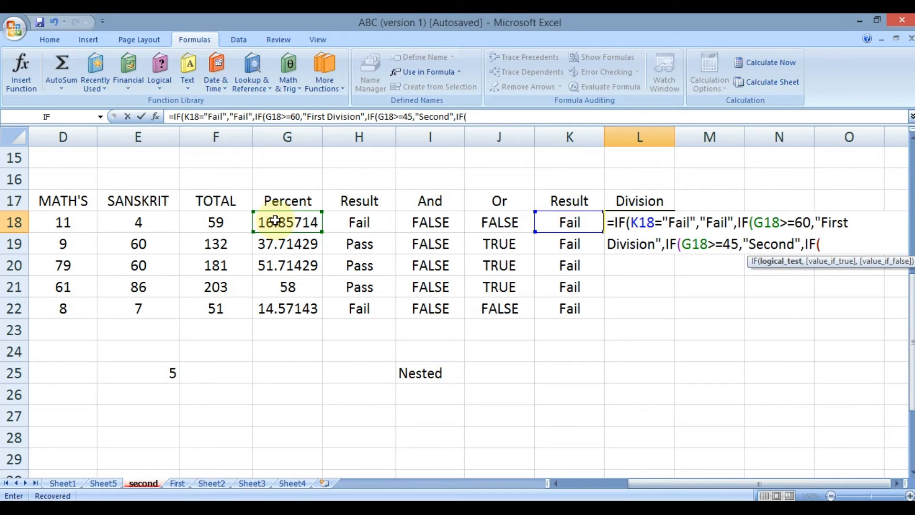
{"action": "type", "text": "g18>-"}
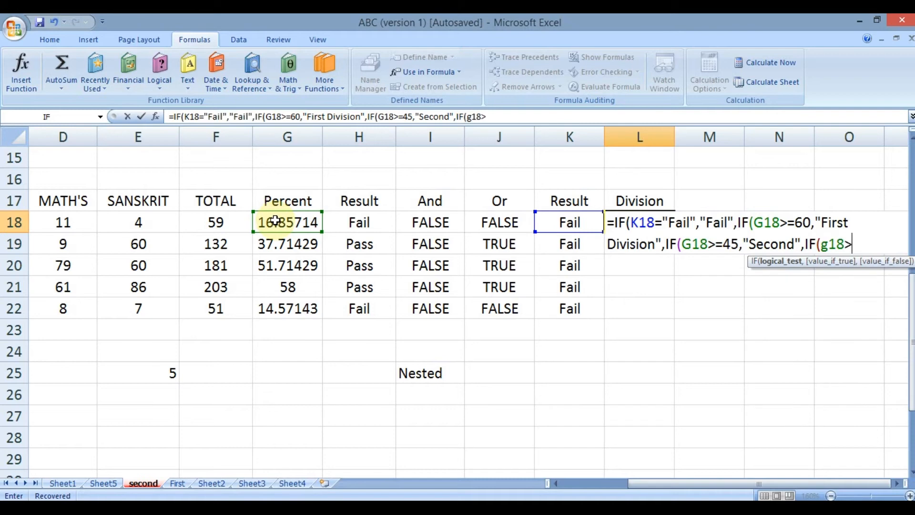
{"action": "key", "text": "BackSpace"}
{"action": "type", "text": "=33"}
{"action": "type", "text": ","}
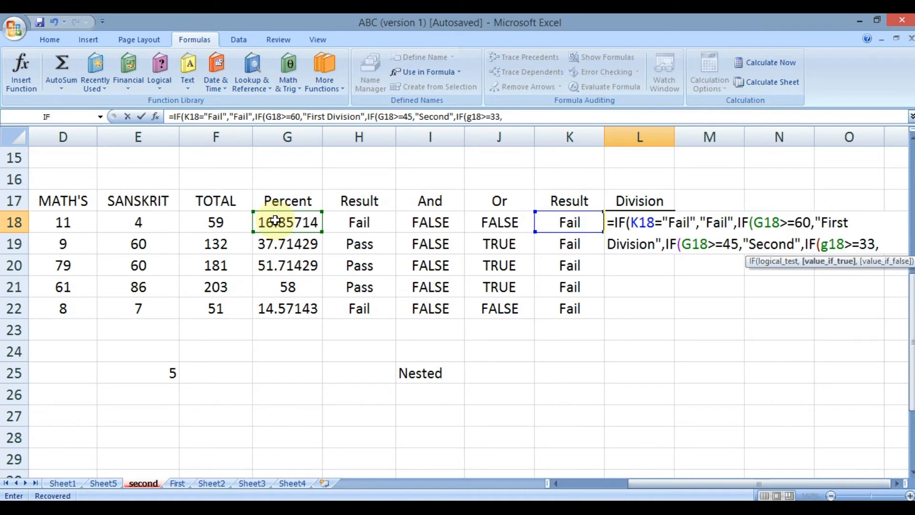
{"action": "type", "text": "\"Third"}
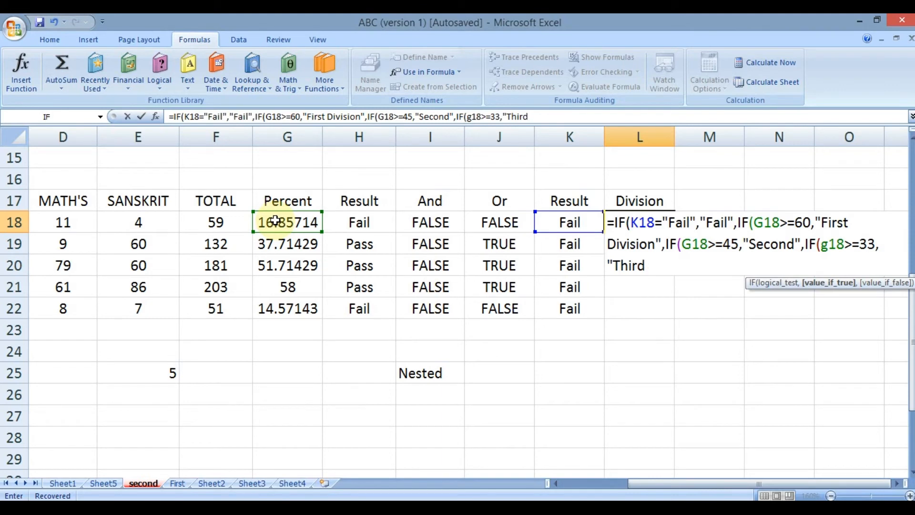
{"action": "type", "text": "\","}
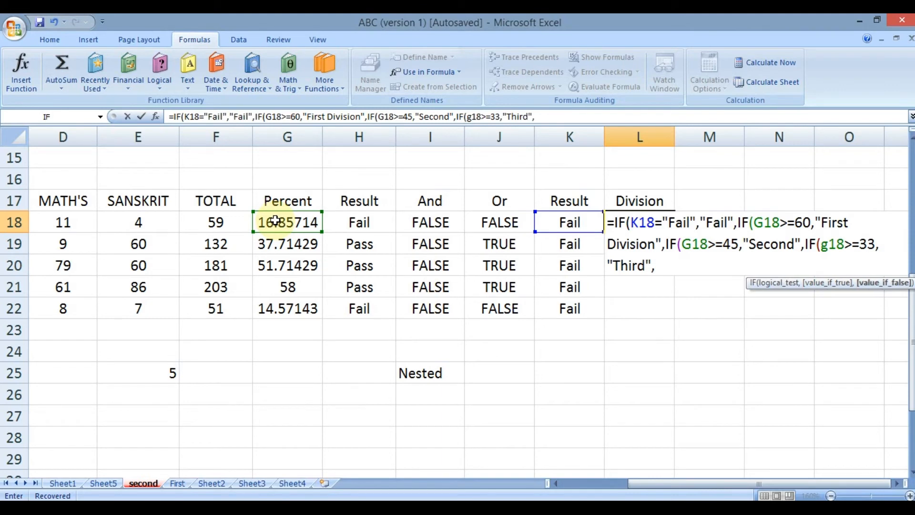
Complete the L18 formula with "Fail" as the final false value, close all four IFs and enter it
{"action": "type", "text": "\"Fail\""}
{"action": "type", "text": "))))"}
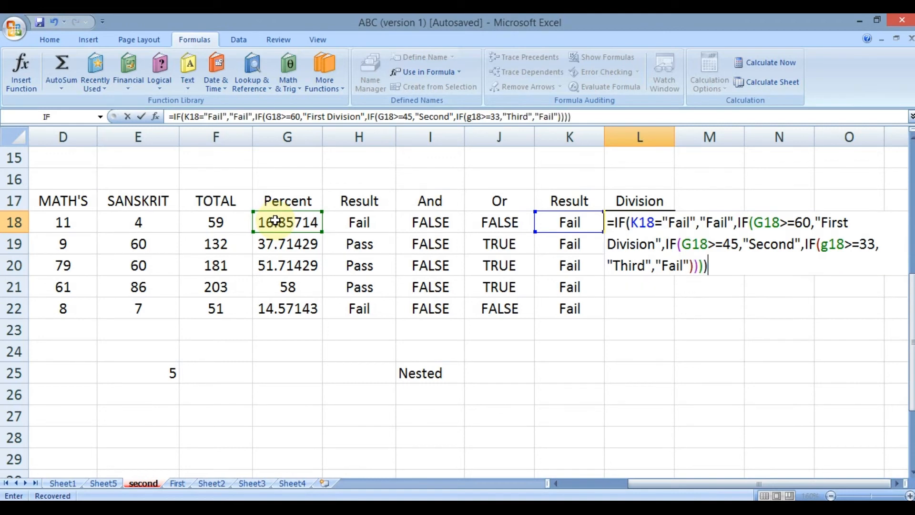
{"action": "key", "text": "Return"}
{"action": "key", "text": "Up"}
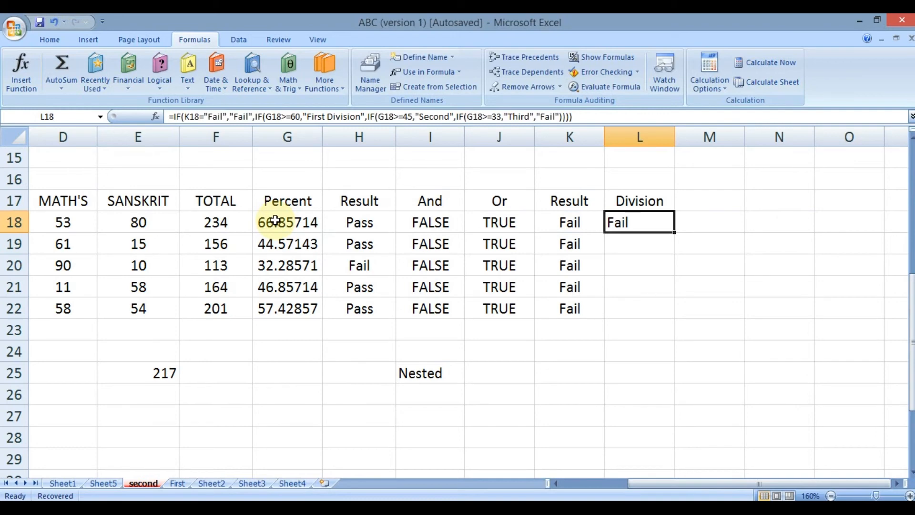
Check the K18 result formula against the L18 division formula, and fill L18 down through L22
{"action": "left_click", "coordinate": [572, 222]}
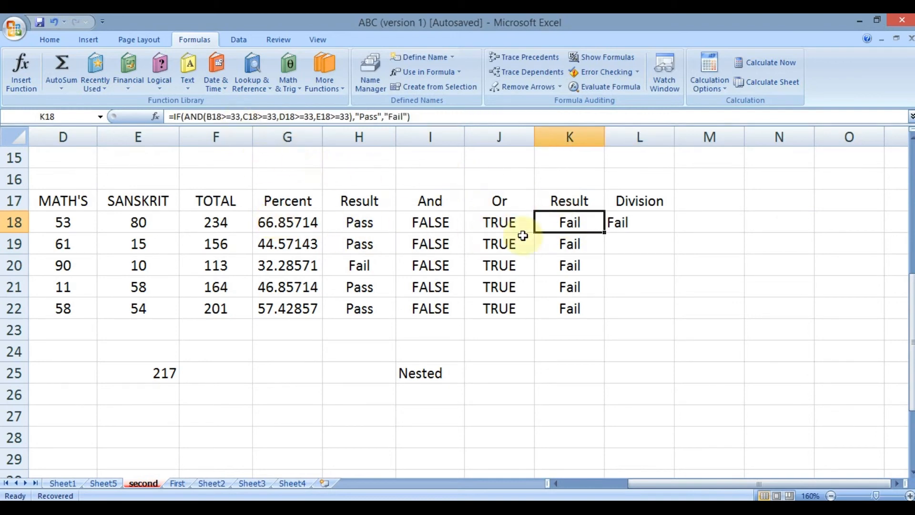
{"action": "left_click", "coordinate": [632, 226]}
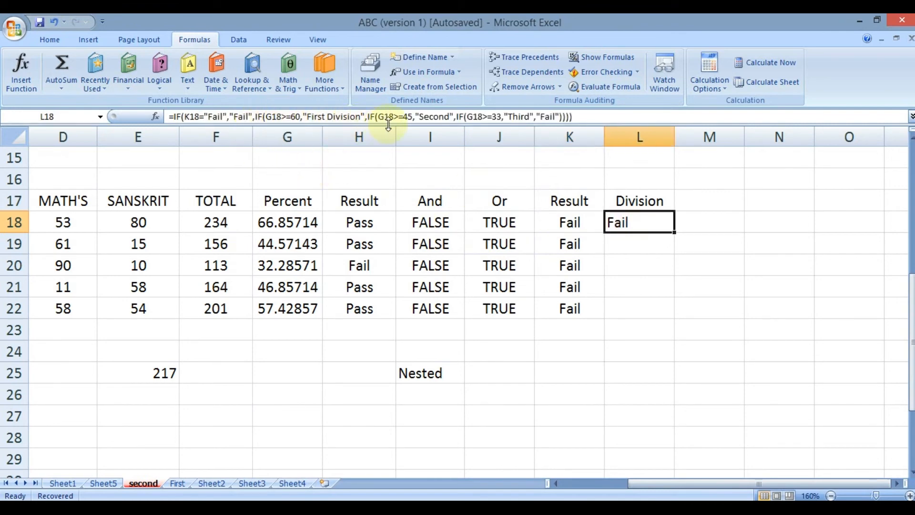
{"action": "left_click", "coordinate": [572, 223]}
{"action": "left_click", "coordinate": [657, 222]}
{"action": "double_click", "coordinate": [672, 233]}
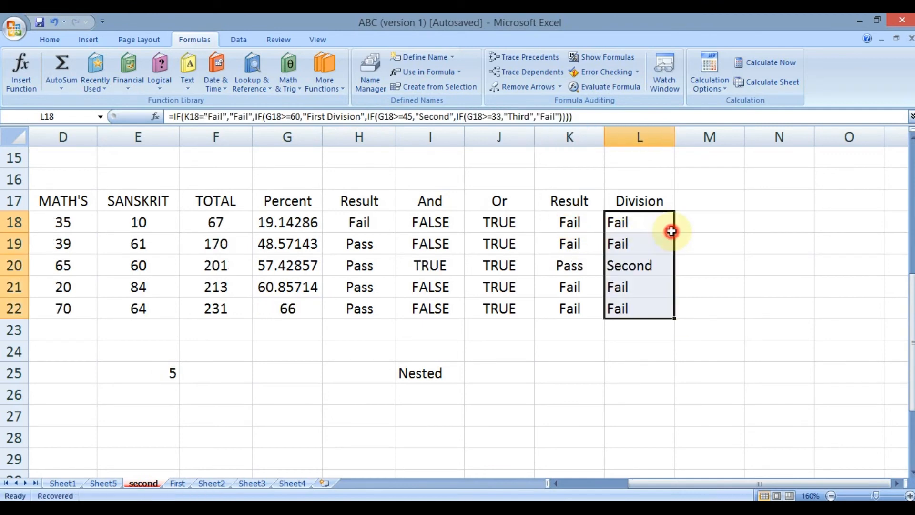
Examine the K20 result formula and go through the nested IF conditions of the L20 division formula
{"action": "left_click", "coordinate": [577, 266]}
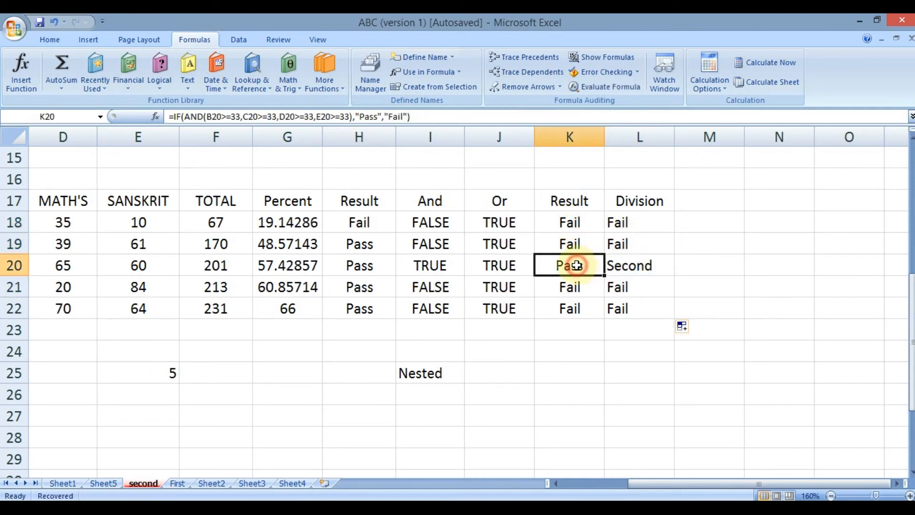
{"action": "left_click", "coordinate": [656, 259]}
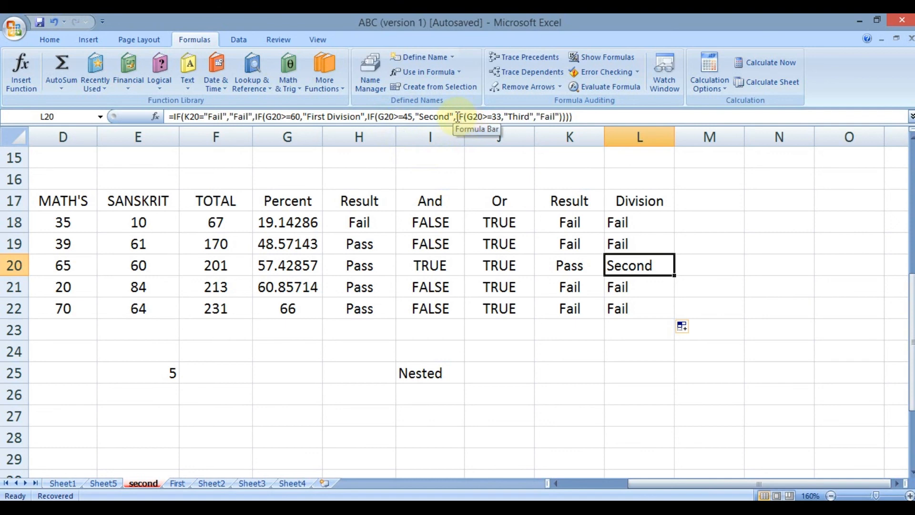
{"action": "left_click", "coordinate": [523, 116]}
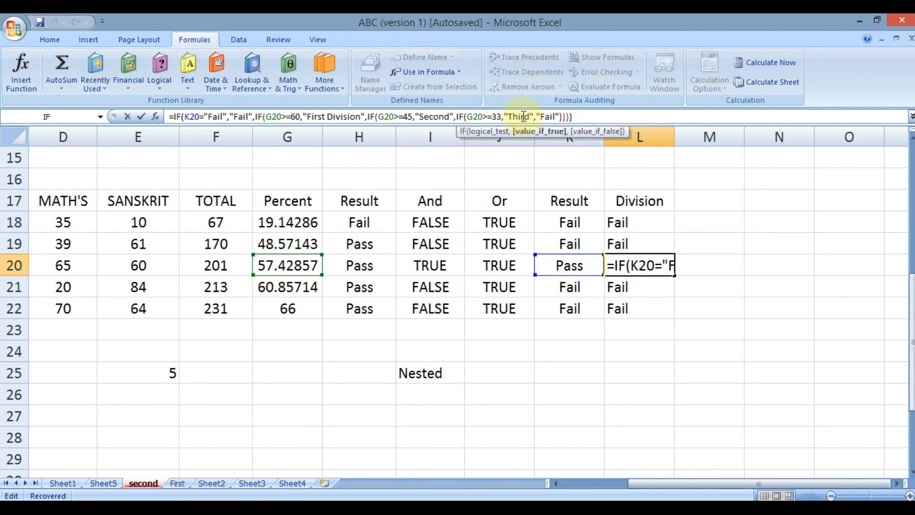
{"action": "left_click", "coordinate": [583, 119]}
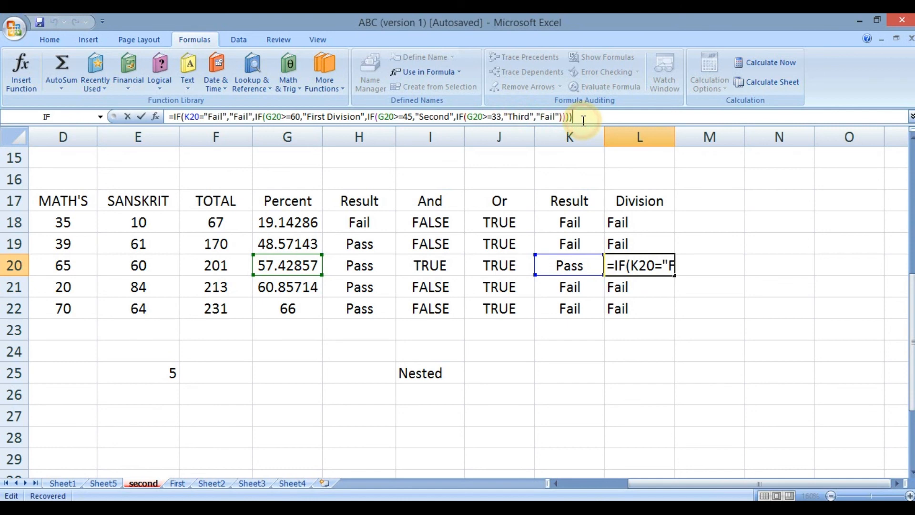
{"action": "key", "text": "Return"}
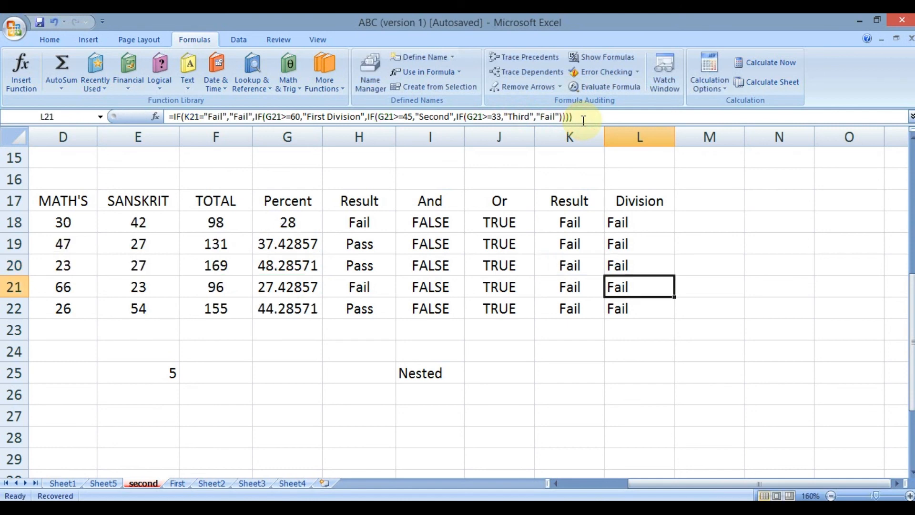
Refill the L18 division formula down to L22 twice to recalculate the random marks and divisions
{"action": "left_click", "coordinate": [651, 224]}
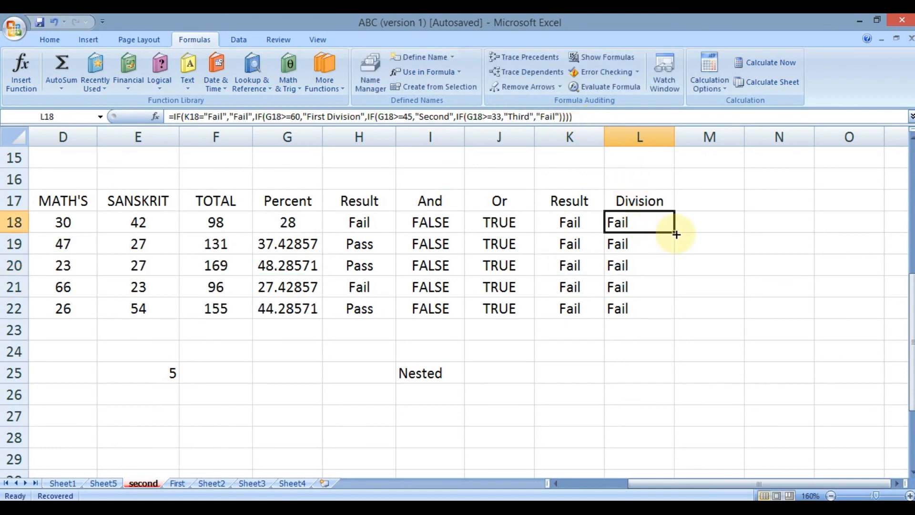
{"action": "double_click", "coordinate": [676, 234]}
{"action": "left_click", "coordinate": [658, 229]}
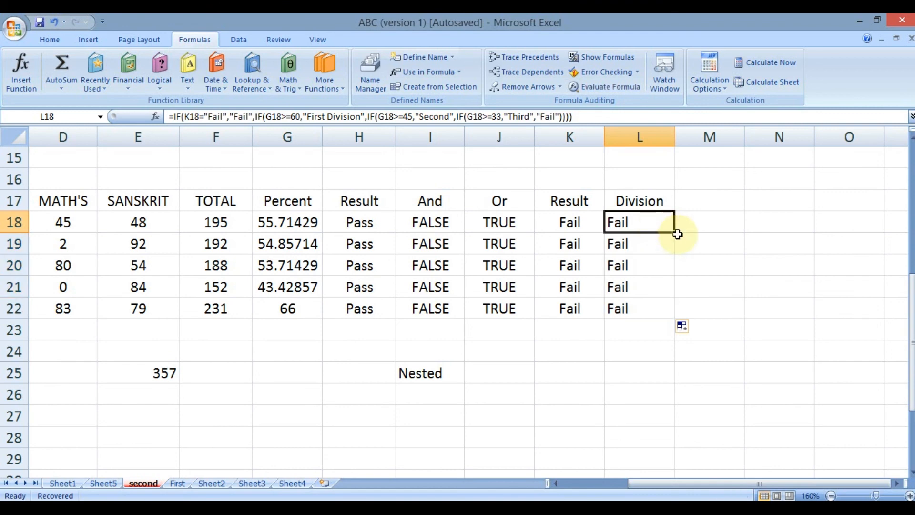
{"action": "double_click", "coordinate": [674, 233]}
{"action": "left_click", "coordinate": [661, 229]}
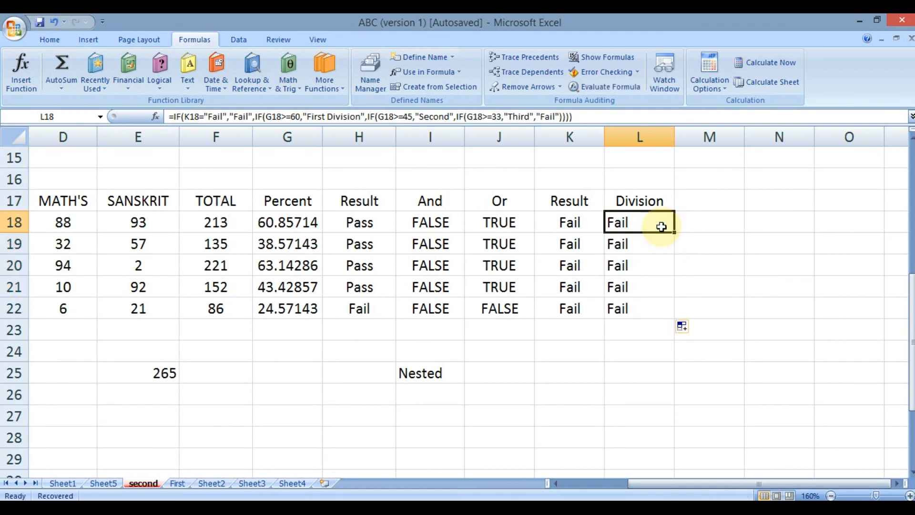